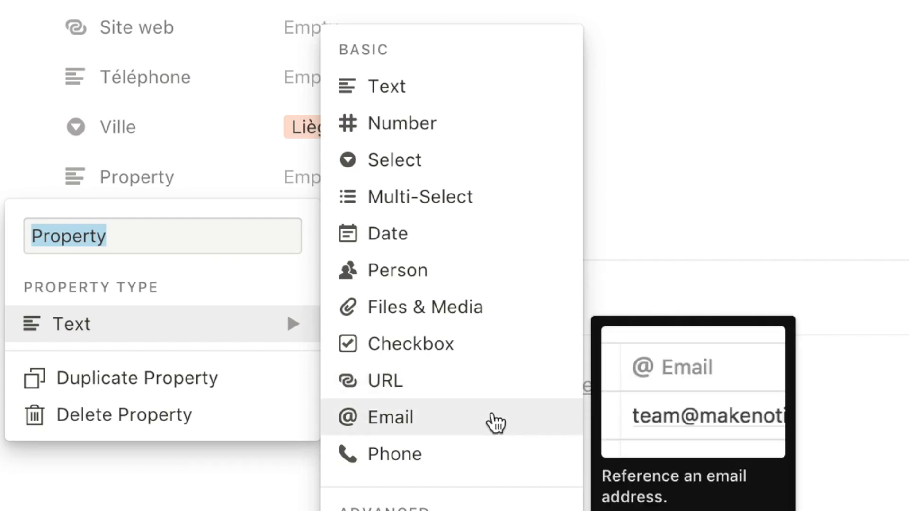
# - Fill the body of the Liège contact's page with meeting notes containing Goals, Discussion Items and Action Items sections
pyautogui.click(710, 151)
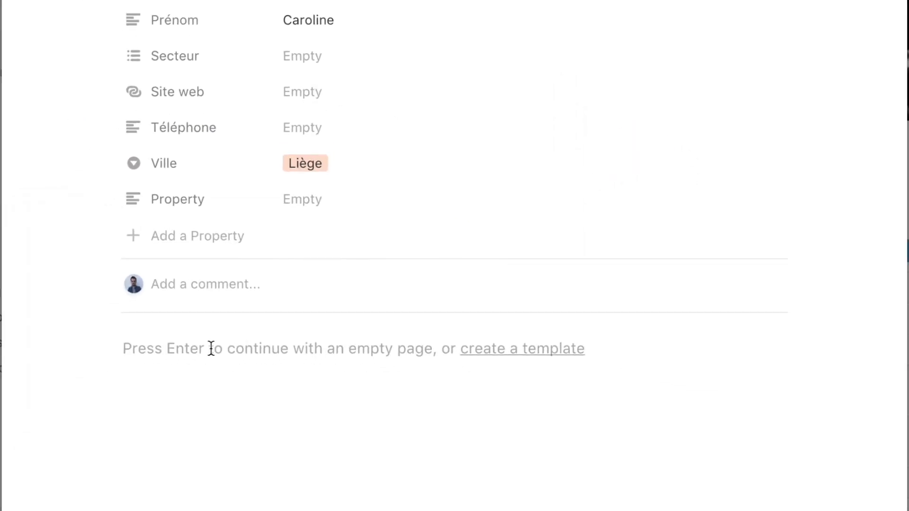
pyautogui.click(181, 385)
pyautogui.write('Goals Kickoff work on presentation for quarterly offsite Assign designers to document work from this quarter Discussion Items Who can create presentation template? Which projects should we feature? Action Items Jen to set up presentation template Shawn to add onboarding work Harrison to add personalization work Leslie to add screenshots of dark mode')
pyautogui.scroll(-6, 209, 348)
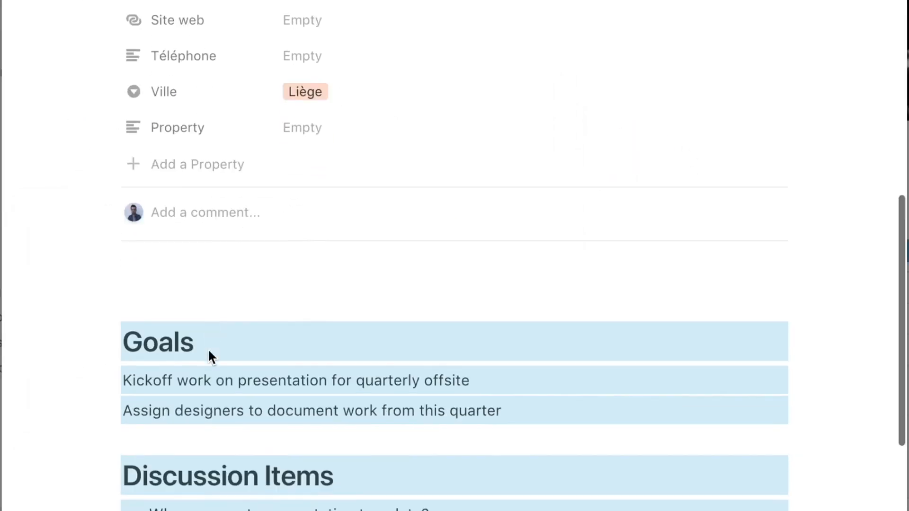
pyautogui.click(187, 175)
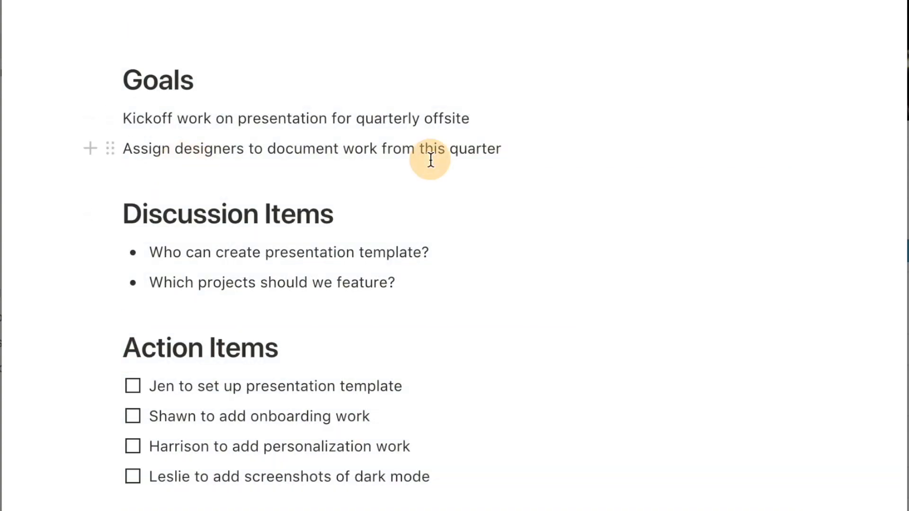
# - Turn the two lines under Goals into callouts and tick a checkbox in the Action Items list
pyautogui.moveTo(426, 159); pyautogui.dragTo(368, 106)
pyautogui.rightClick(373, 125)
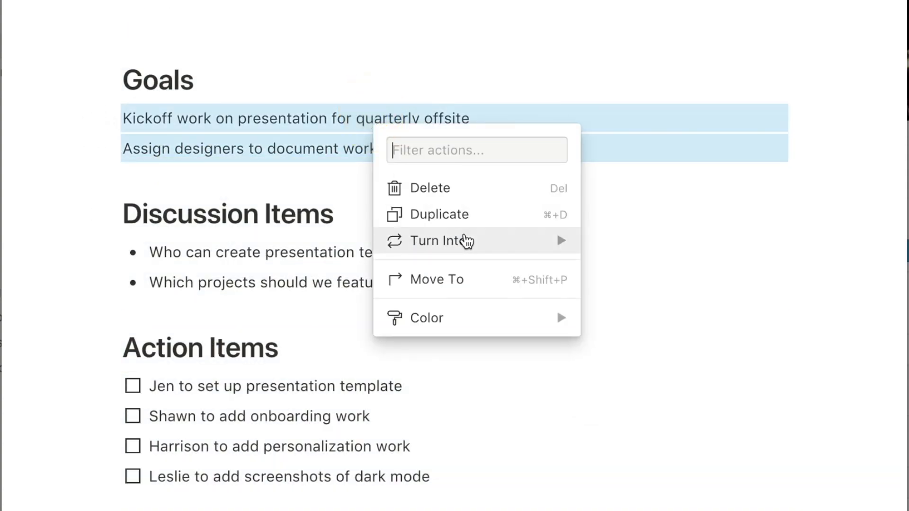
pyautogui.moveTo(463, 239)
pyautogui.click(609, 396)
pyautogui.click(582, 436)
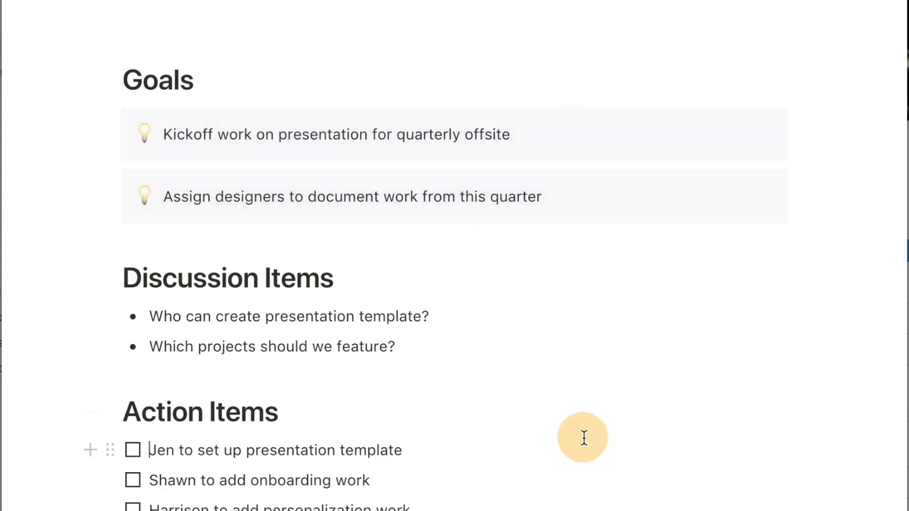
pyautogui.scroll(-2, 584, 438)
pyautogui.click(133, 417)
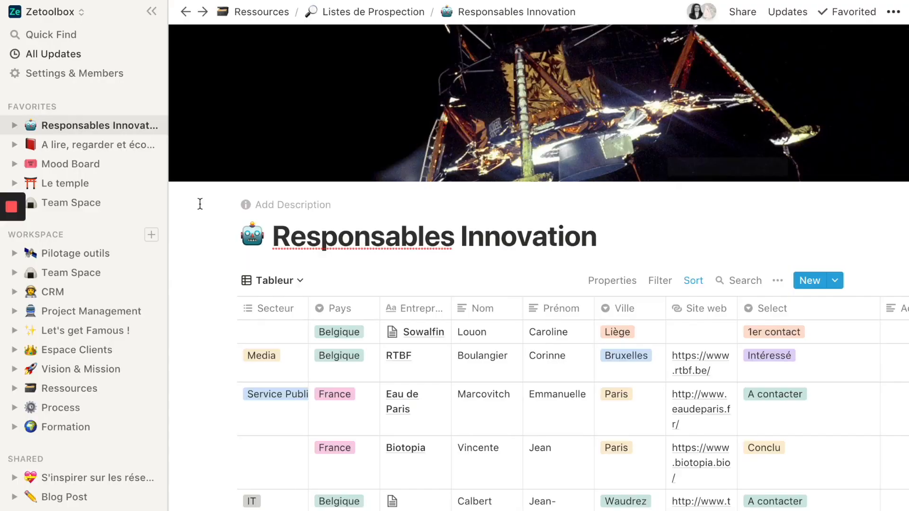
# - Replace the contact's first name in the Prénom cell of the Biotopia row
pyautogui.scroll(-6, 200, 204)
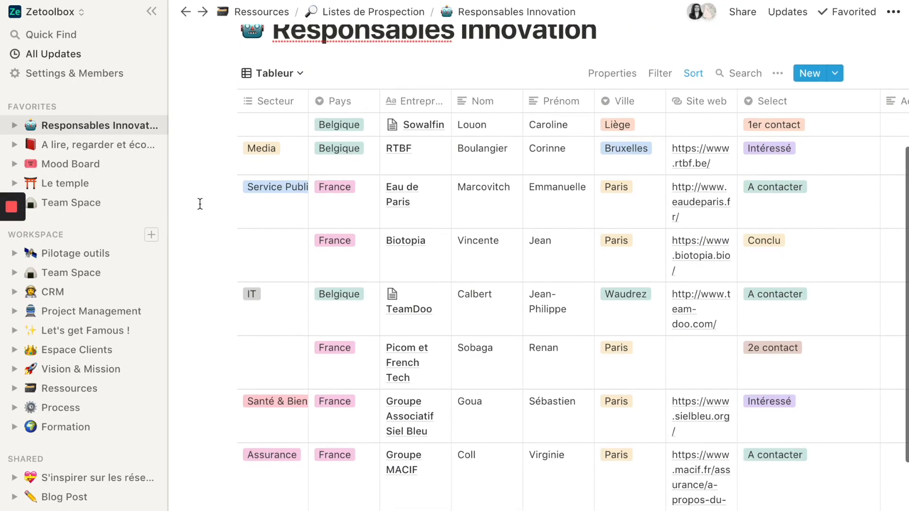
pyautogui.scroll(6, 200, 204)
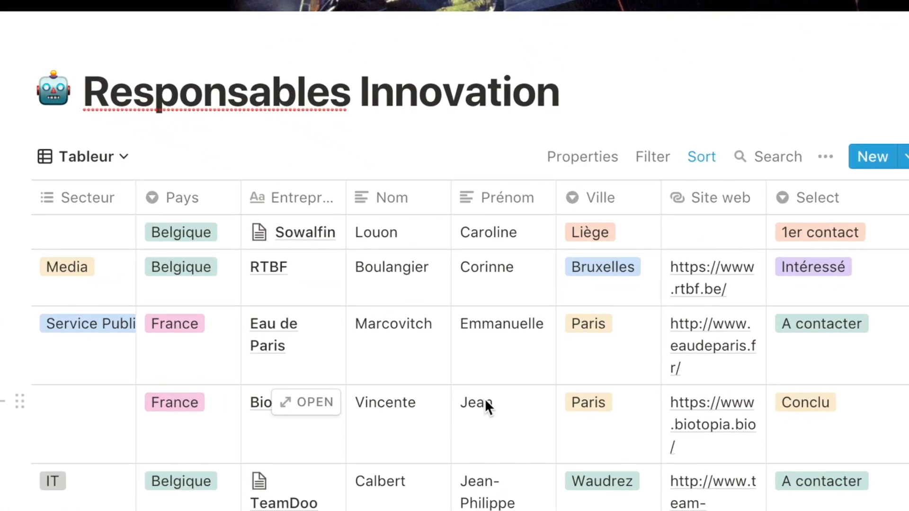
pyautogui.doubleClick(484, 401)
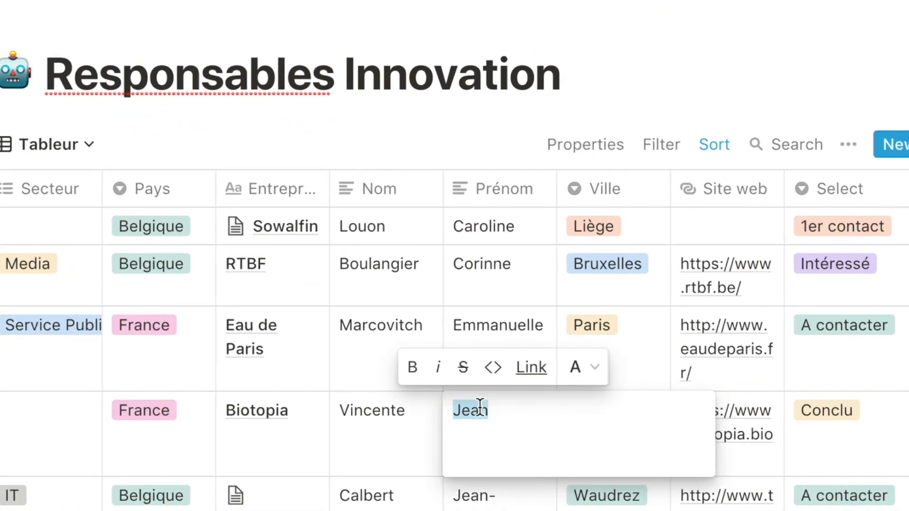
pyautogui.write('Michaël')
pyautogui.press('Return')
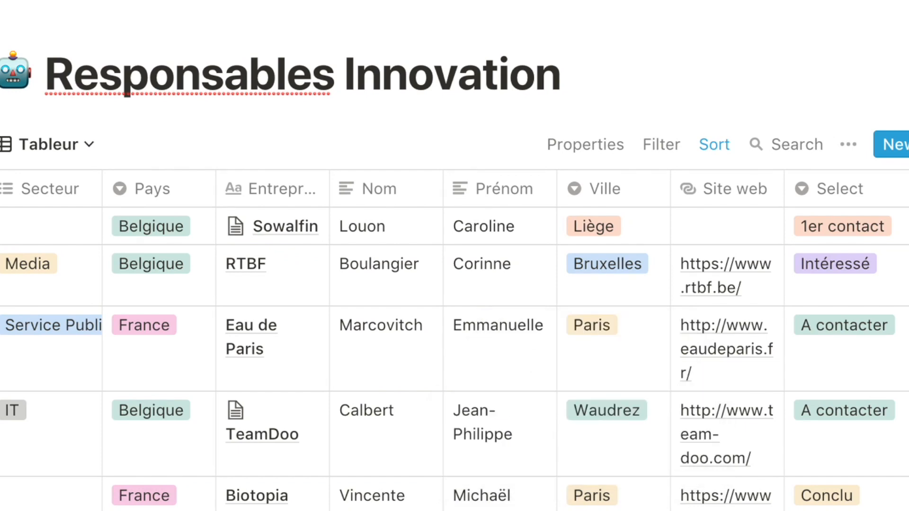
# - Rename the Select column to "Etat"
pyautogui.click(838, 189)
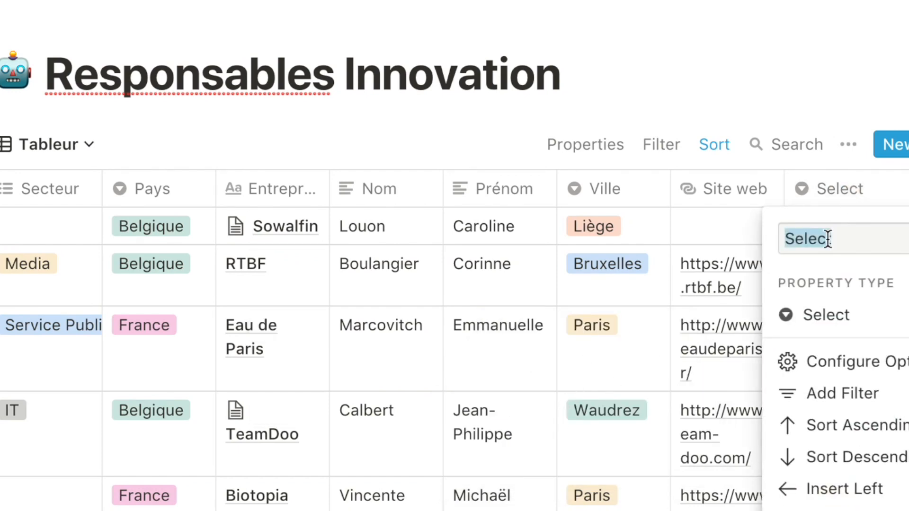
pyautogui.write('Etat')
pyautogui.press('Return')
# - Reorder the table columns to start with Entreprise, Prénom and Nom, and hide the Site web property
pyautogui.moveTo(275, 188); pyautogui.dragTo(26, 203)
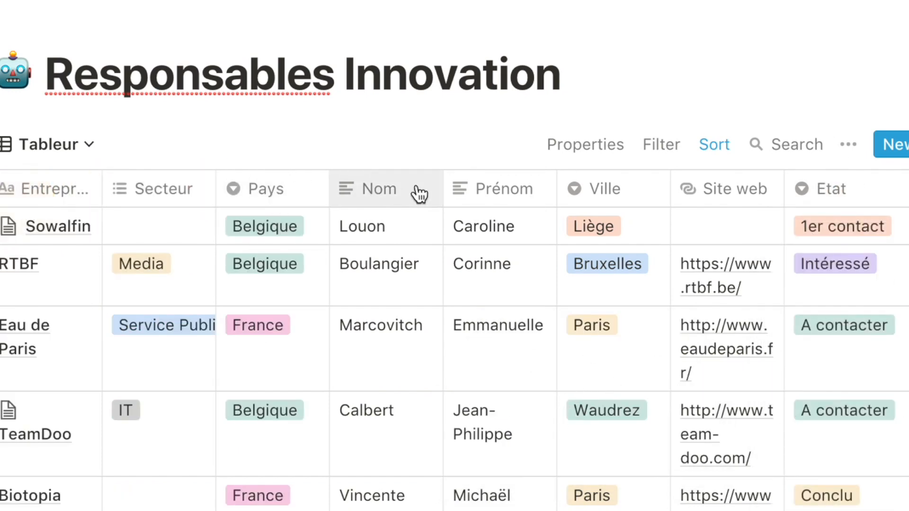
pyautogui.moveTo(473, 188); pyautogui.dragTo(263, 198)
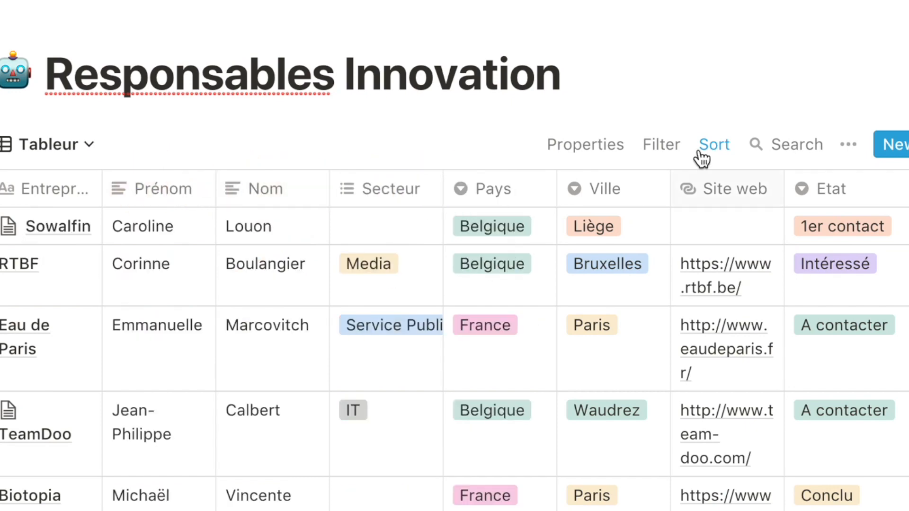
pyautogui.click(584, 143)
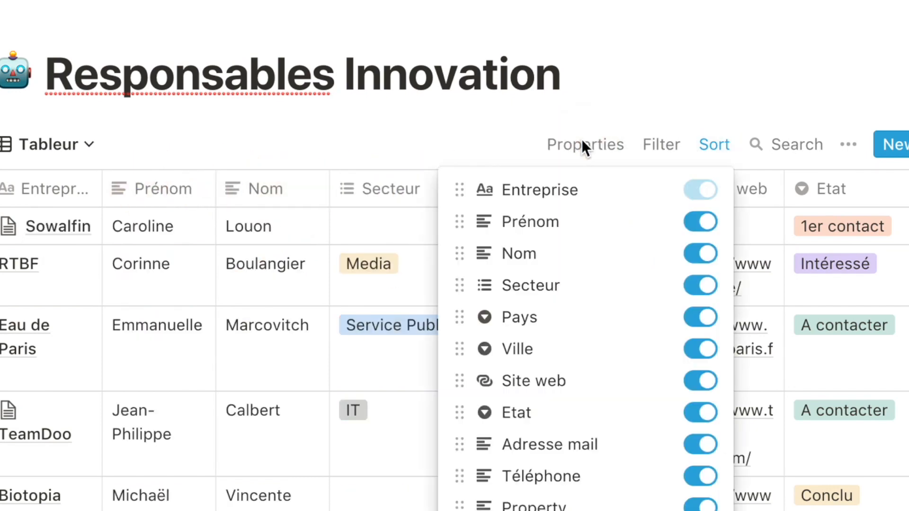
pyautogui.click(703, 382)
pyautogui.click(354, 136)
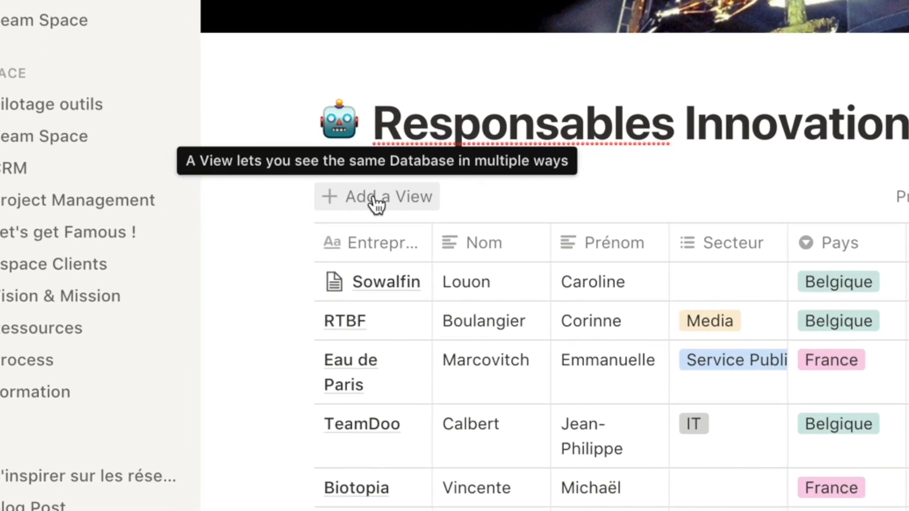
# - Add a board view named Kanban to the Responsables Innovation database
pyautogui.click(275, 218)
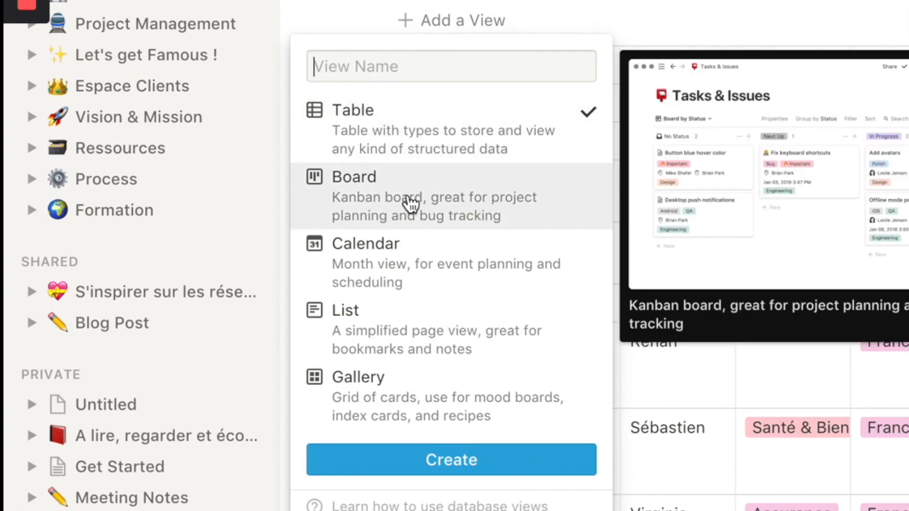
pyautogui.click(410, 202)
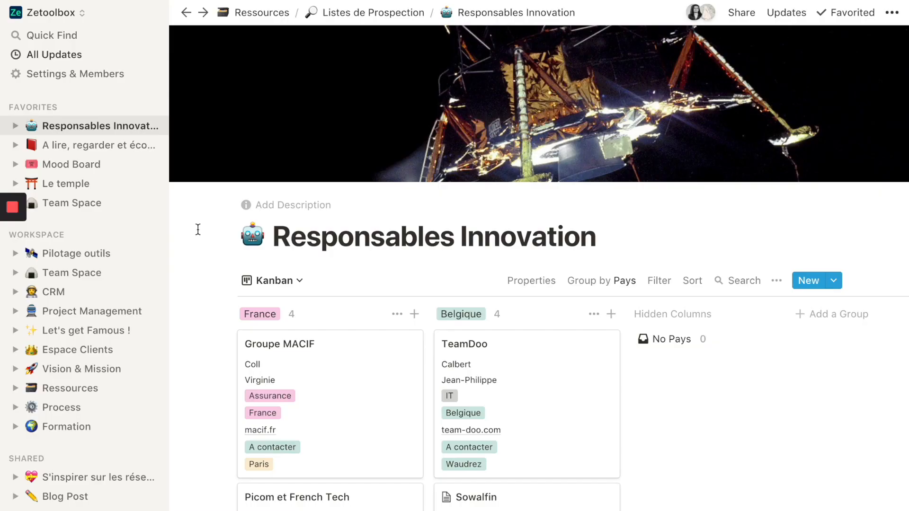
# - Move the Eau de Paris card from the Belgique group to the France group
pyautogui.scroll(-8, 198, 230)
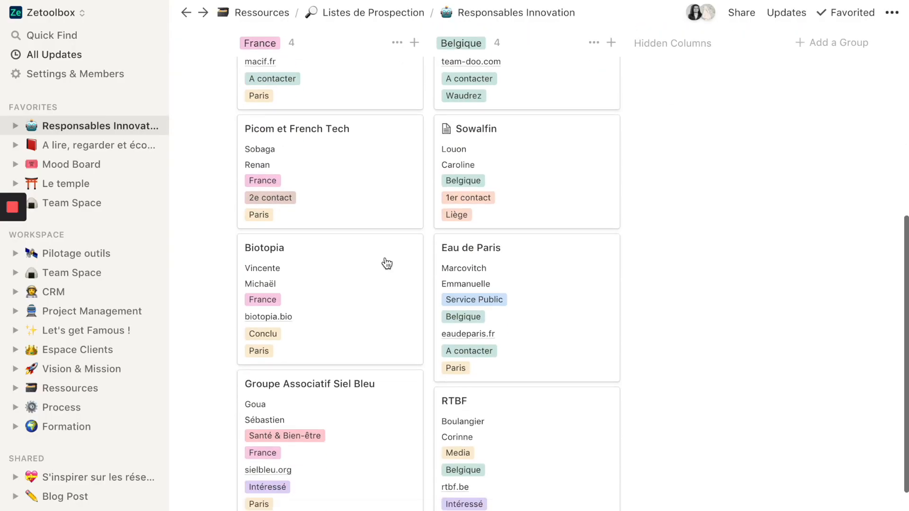
pyautogui.click(540, 261)
pyautogui.moveTo(541, 262); pyautogui.dragTo(360, 232)
pyautogui.click(705, 238)
pyautogui.scroll(6, 704, 238)
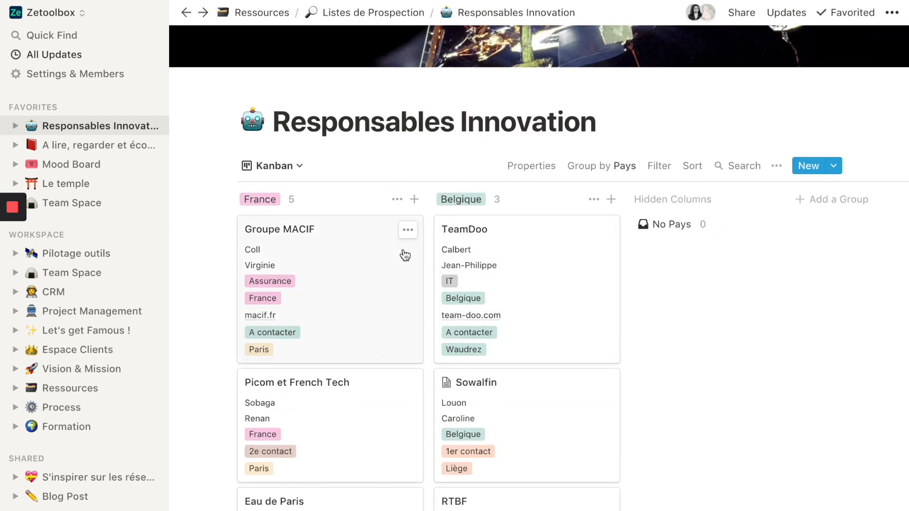
# - Paste the proposal outline with Context, Team, Scope and Terms sections into the TeamDoo card's page and close it
pyautogui.click(539, 267)
pyautogui.scroll(-5, 330, 417)
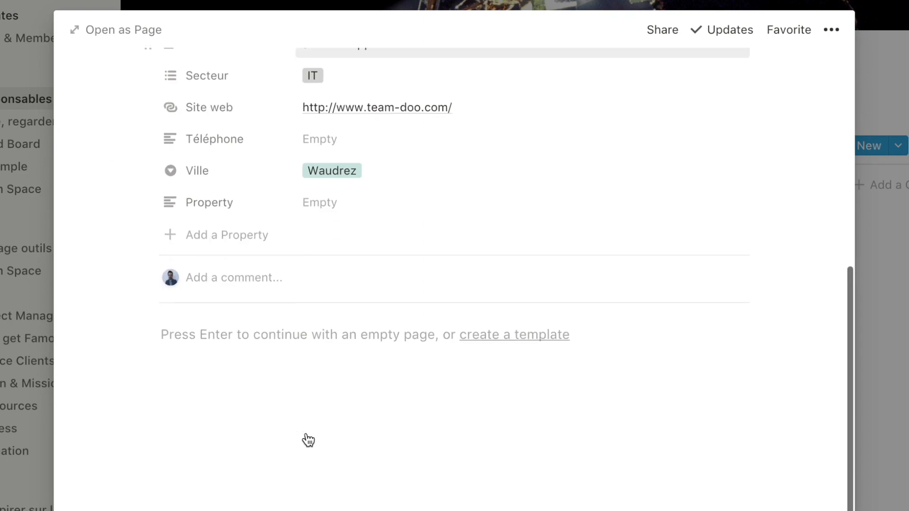
pyautogui.click(228, 334)
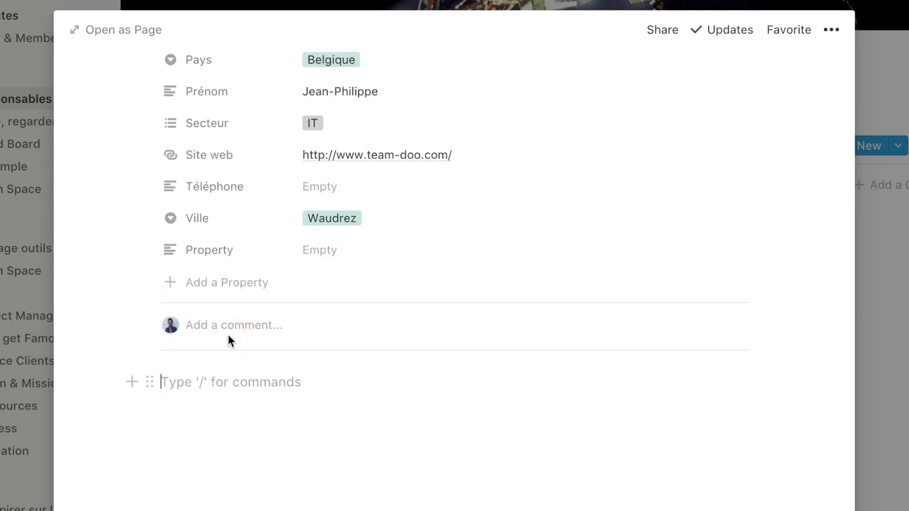
pyautogui.press('super+v')
pyautogui.click(238, 357)
pyautogui.scroll(-6, 237, 357)
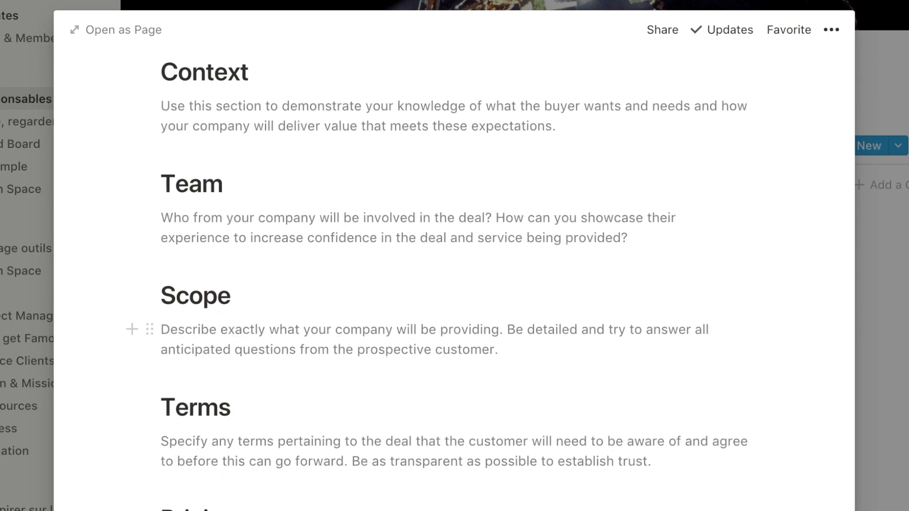
pyautogui.press('Escape')
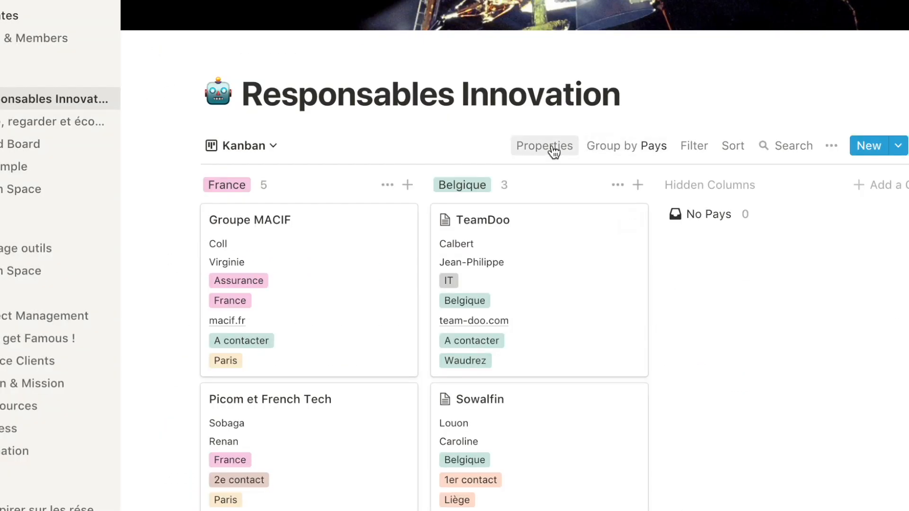
# - Group the Kanban board by Etat and hide the No Etat column
pyautogui.click(601, 148)
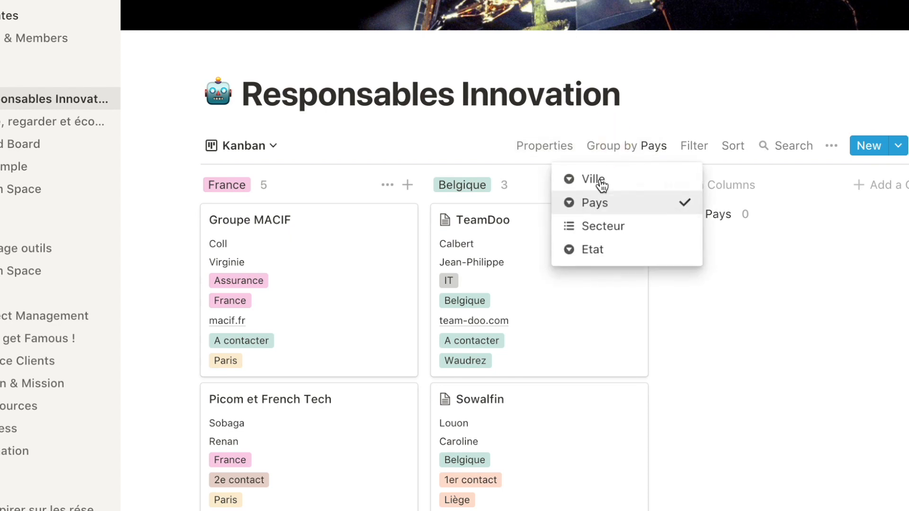
pyautogui.click(605, 249)
pyautogui.click(387, 186)
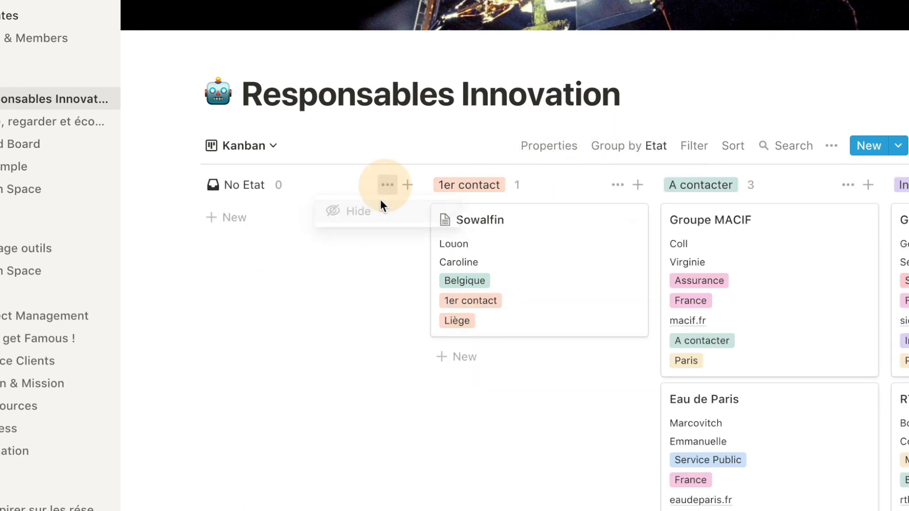
pyautogui.click(355, 215)
# - Set the board's card preview to Page Cover
pyautogui.click(550, 147)
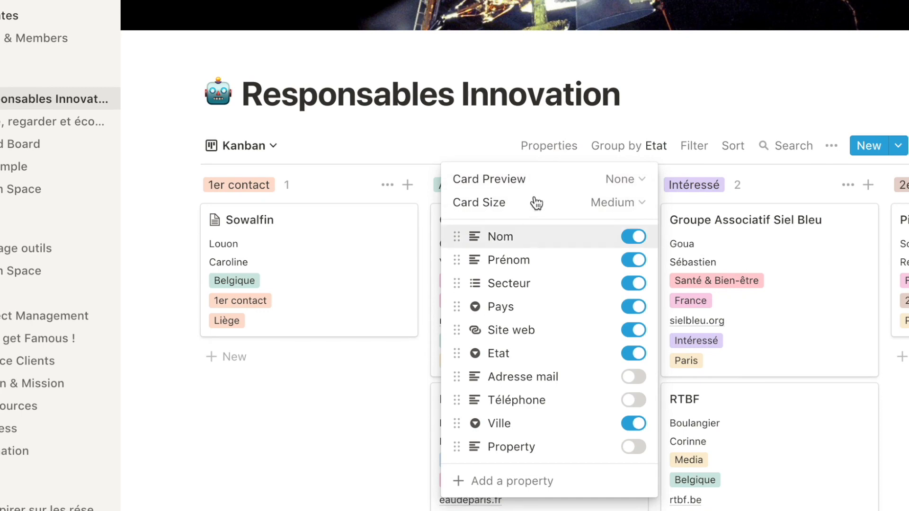
pyautogui.click(543, 179)
pyautogui.click(549, 235)
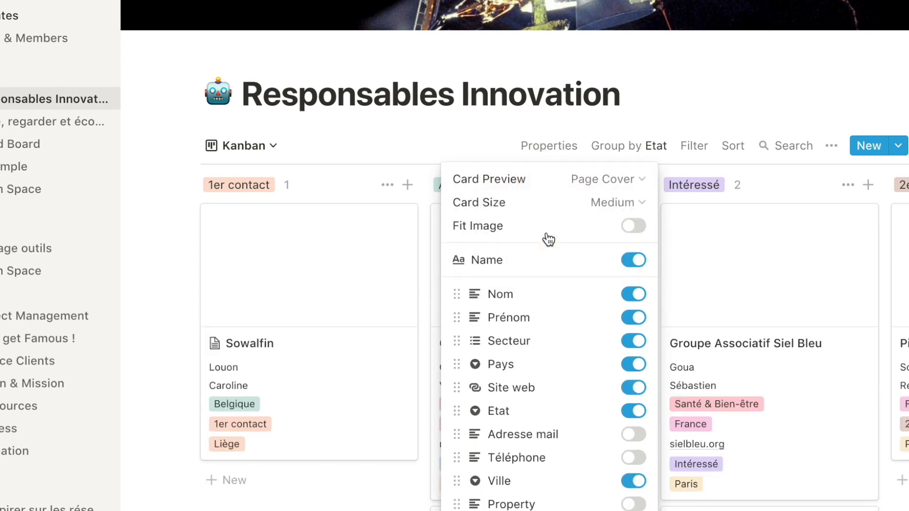
# - Hide the Secteur, Pays, Site web and Etat properties on the board's cards
pyautogui.click(633, 341)
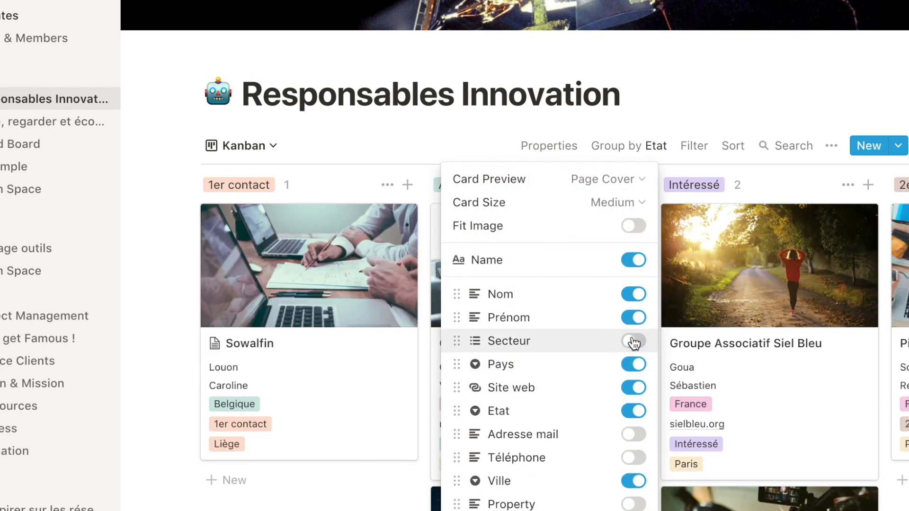
pyautogui.click(633, 364)
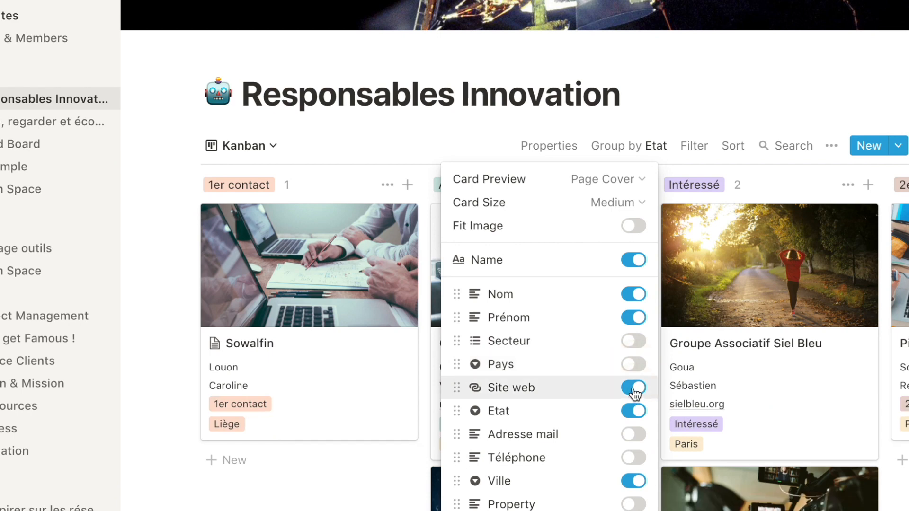
pyautogui.click(633, 388)
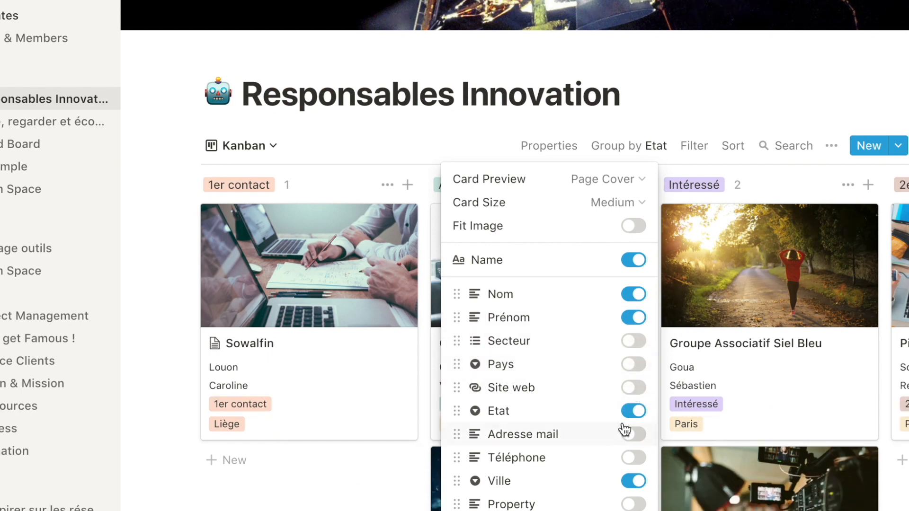
pyautogui.click(634, 411)
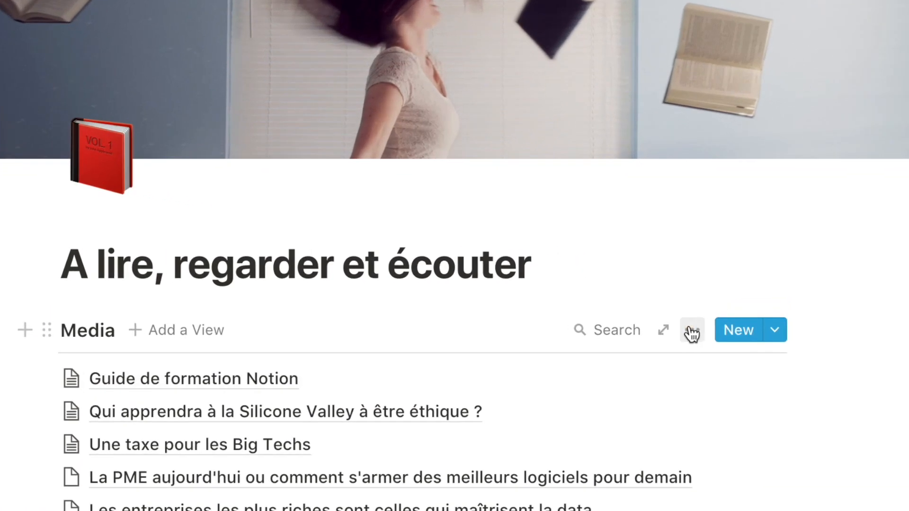
# - Show the Score /5 and Type properties in the Media list of the "A lire, regarder et écouter" page
pyautogui.click(725, 315)
pyautogui.click(772, 316)
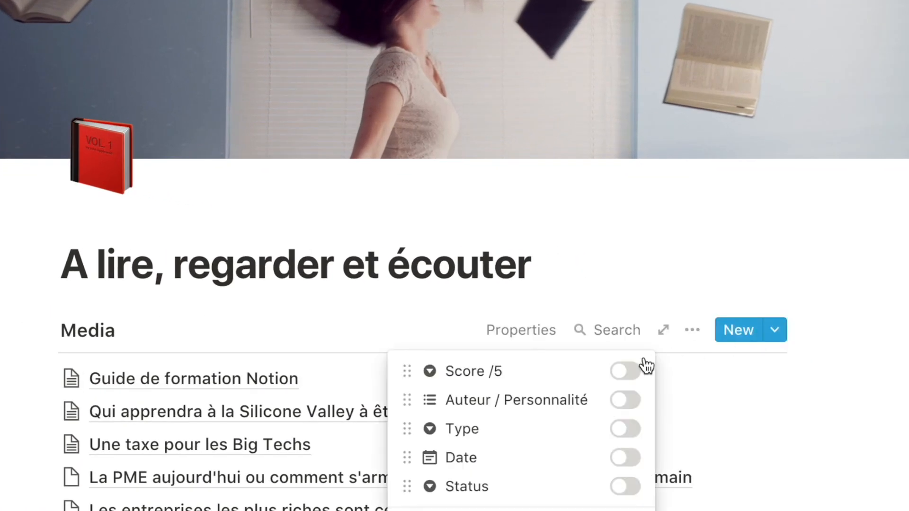
pyautogui.click(620, 374)
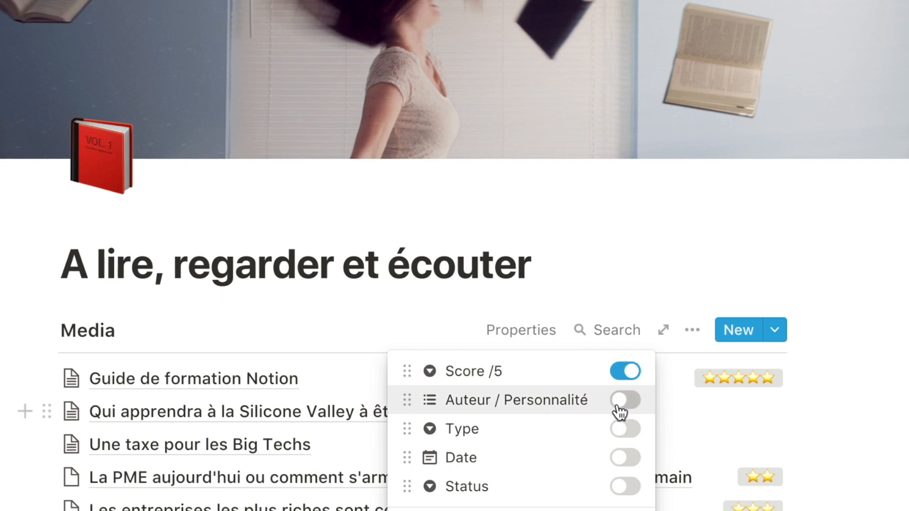
pyautogui.click(619, 429)
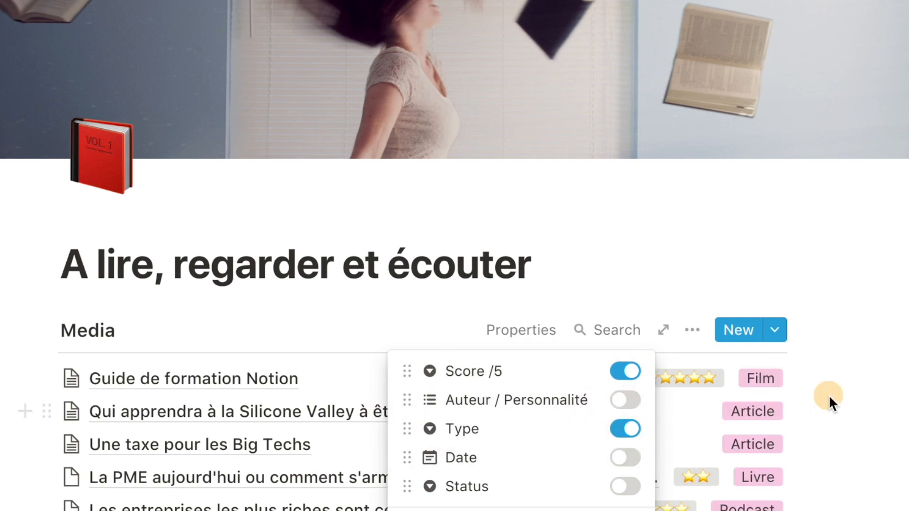
pyautogui.click(827, 400)
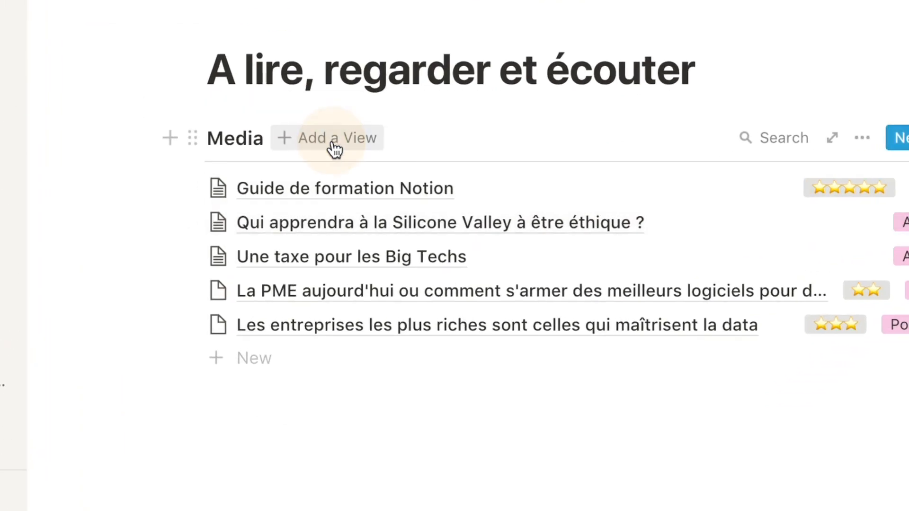
# - Add a Calendar view to the Media database and check the date of the "Guide de formation Notion" entry
pyautogui.click(374, 316)
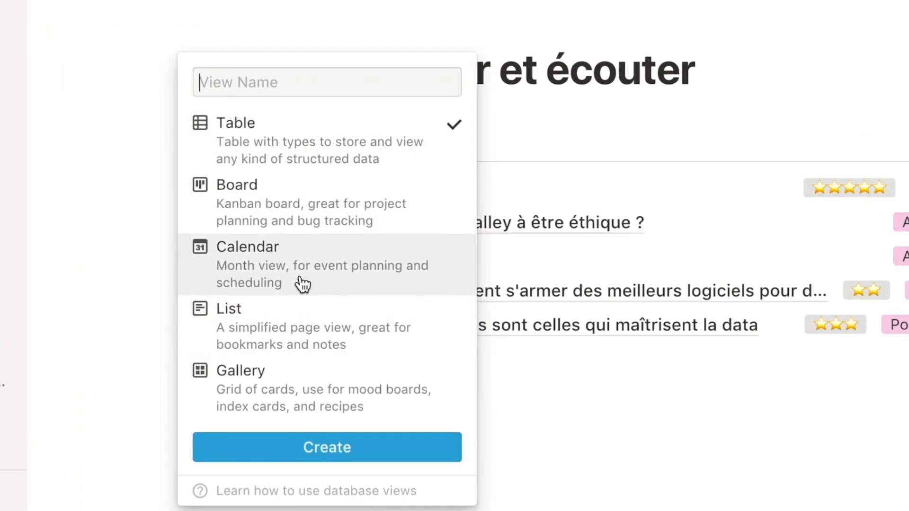
pyautogui.click(302, 283)
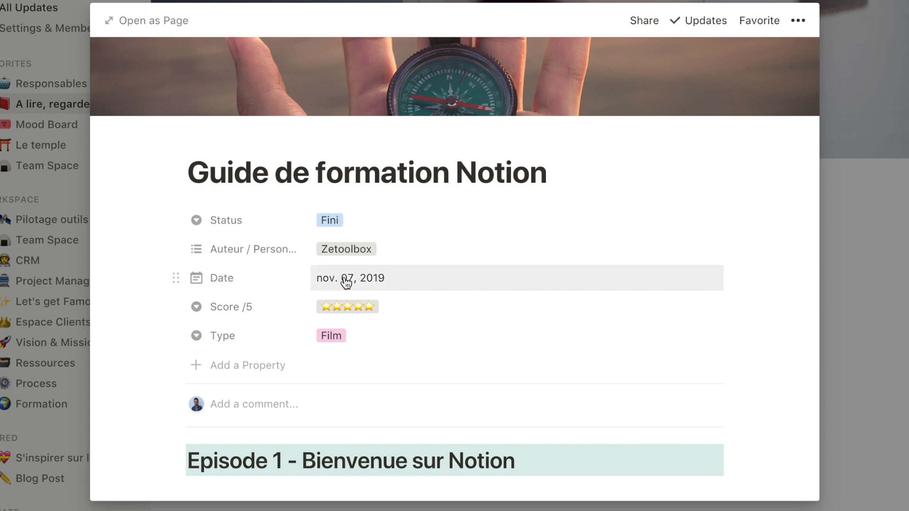
pyautogui.click(346, 283)
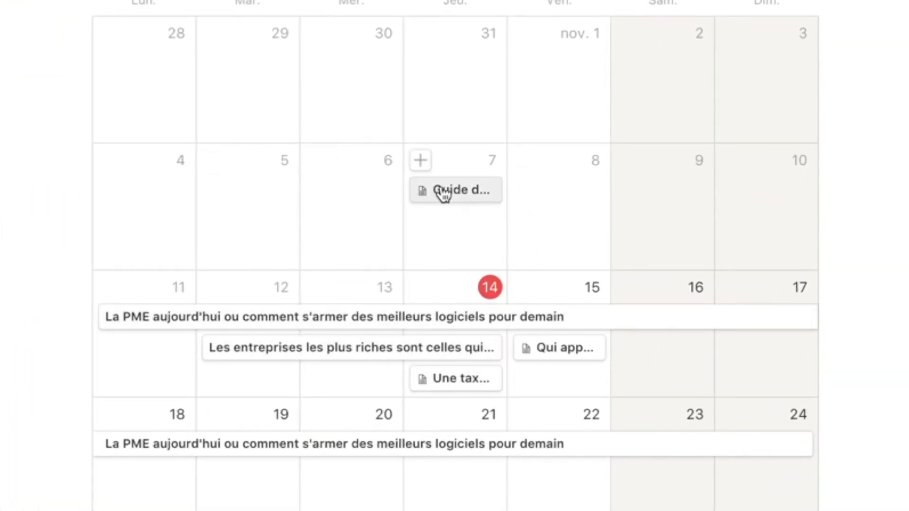
# - Reschedule "Une taxe pour les Big Techs" to November 15 and "Qui apprendra" to November 20, and extend "Les entreprises les plus riches" through November 16
pyautogui.moveTo(442, 382); pyautogui.dragTo(370, 478)
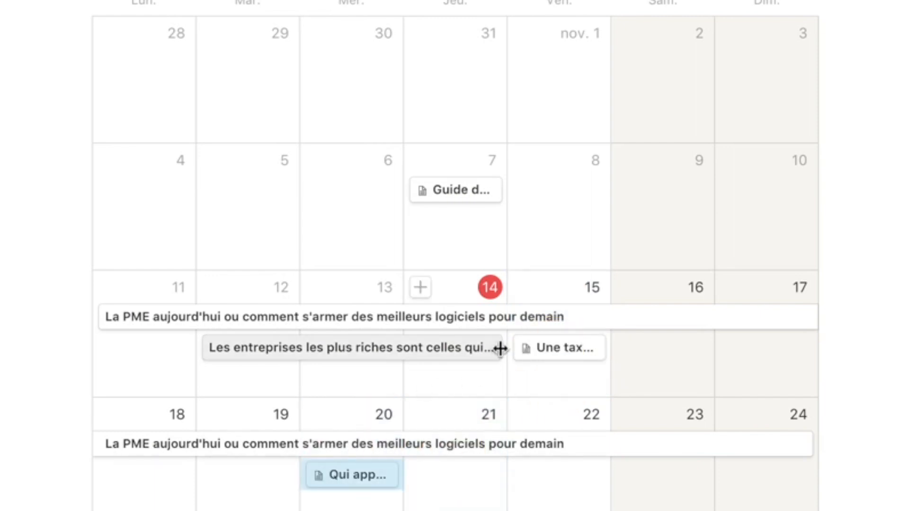
pyautogui.moveTo(500, 349); pyautogui.dragTo(641, 351)
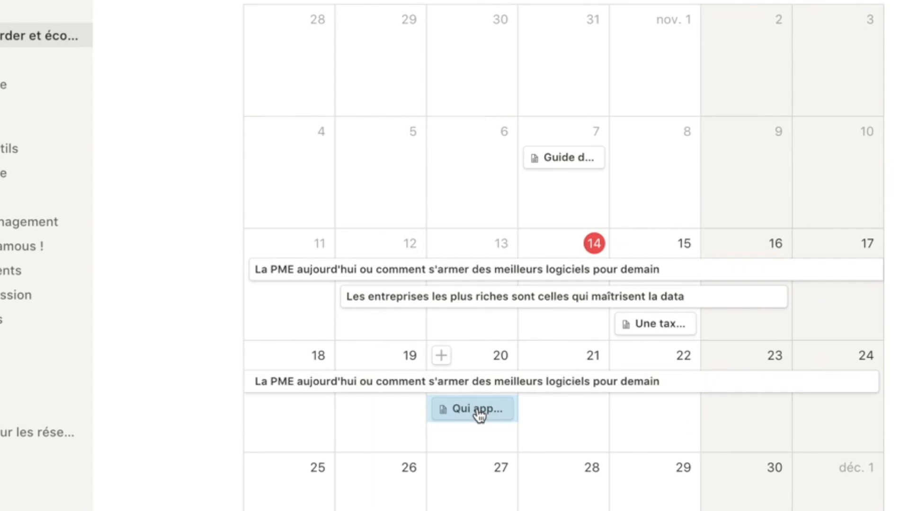
# - Set a reminder of 2 days before on the Date of the "Qui apprendra à la Silicone Valley à être éthique ?" entry
pyautogui.click(479, 415)
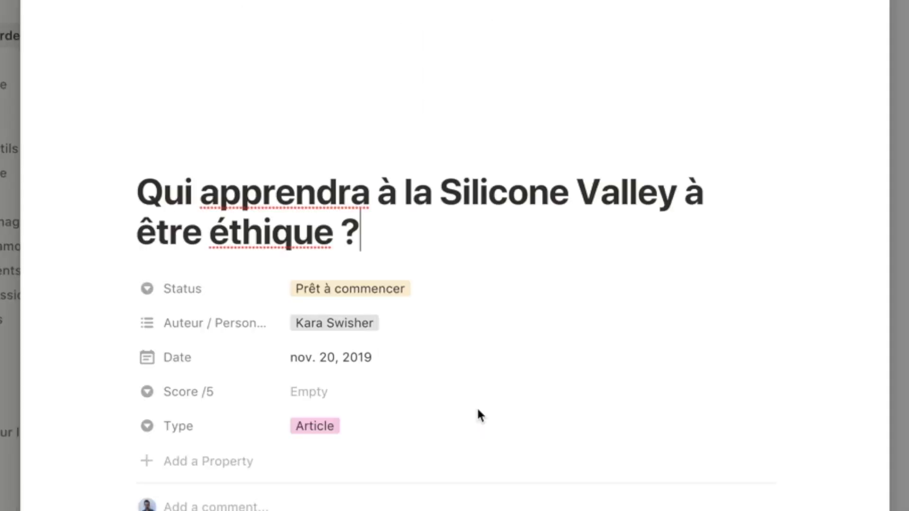
pyautogui.scroll(-3, 478, 414)
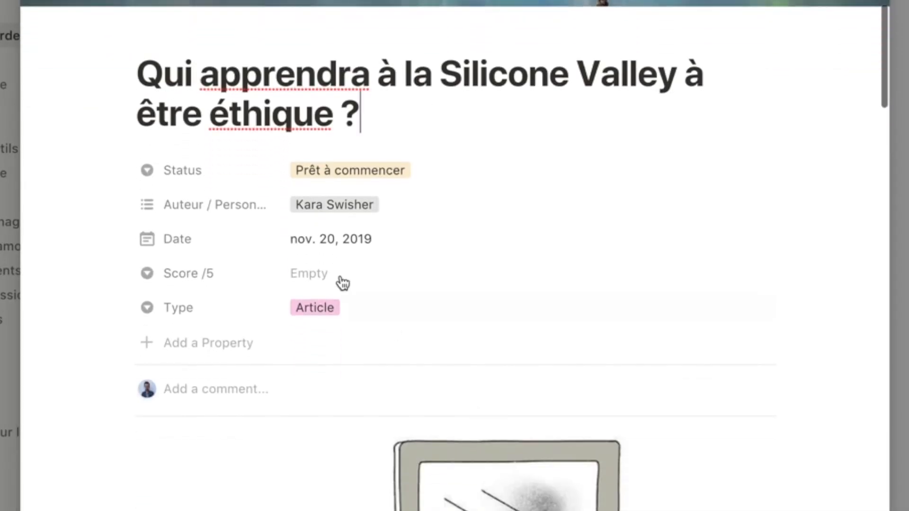
pyautogui.click(312, 239)
pyautogui.click(484, 395)
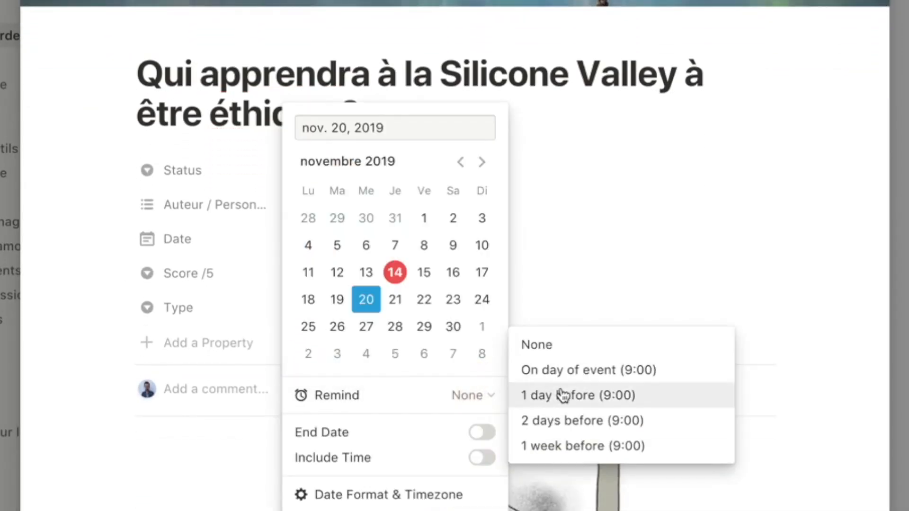
pyautogui.click(612, 425)
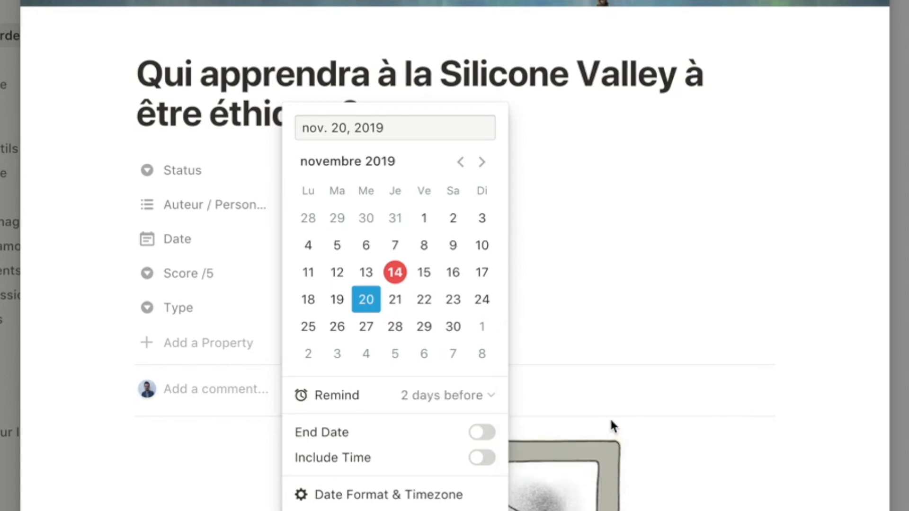
pyautogui.click(570, 309)
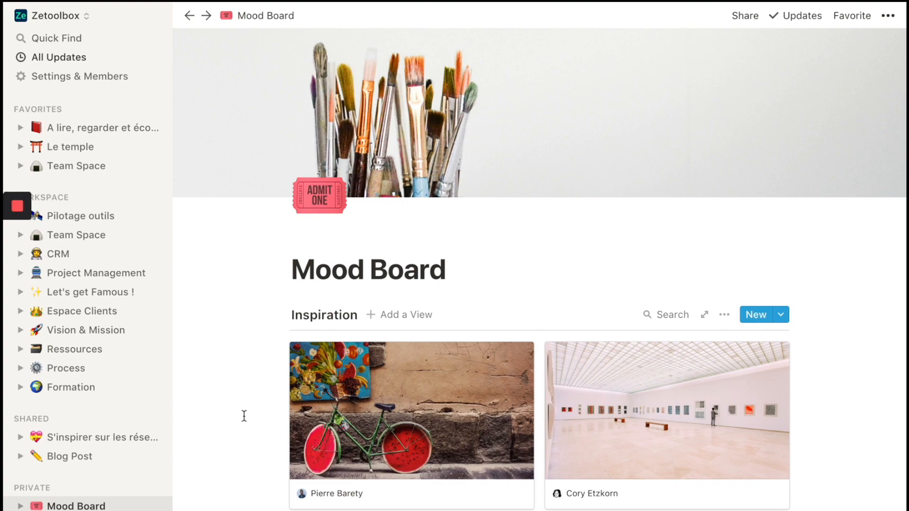
# - Move the bicycle card directly below the museum card in the Mood Board page's Inspiration gallery
pyautogui.scroll(-5, 245, 416)
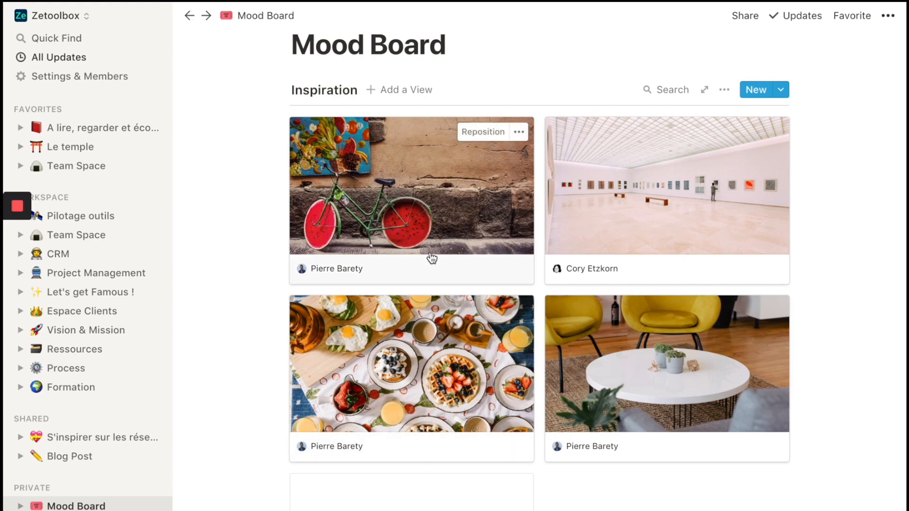
pyautogui.moveTo(432, 258); pyautogui.dragTo(446, 378)
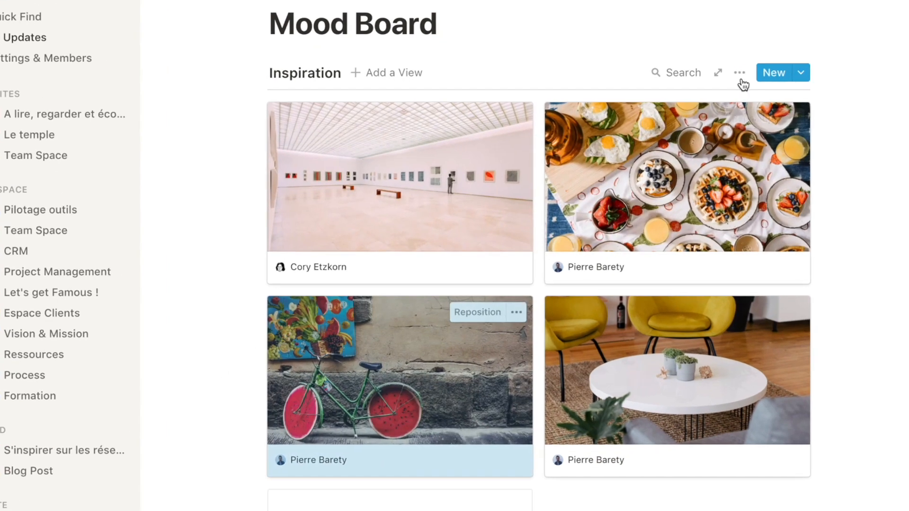
# - Show the Created and Tags properties and hide Added by on the Inspiration gallery cards
pyautogui.click(740, 74)
pyautogui.click(847, 153)
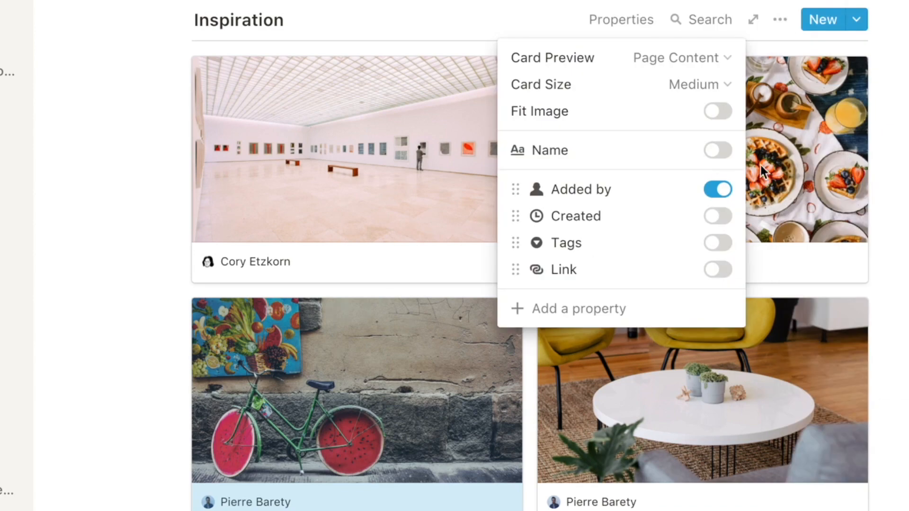
pyautogui.click(715, 219)
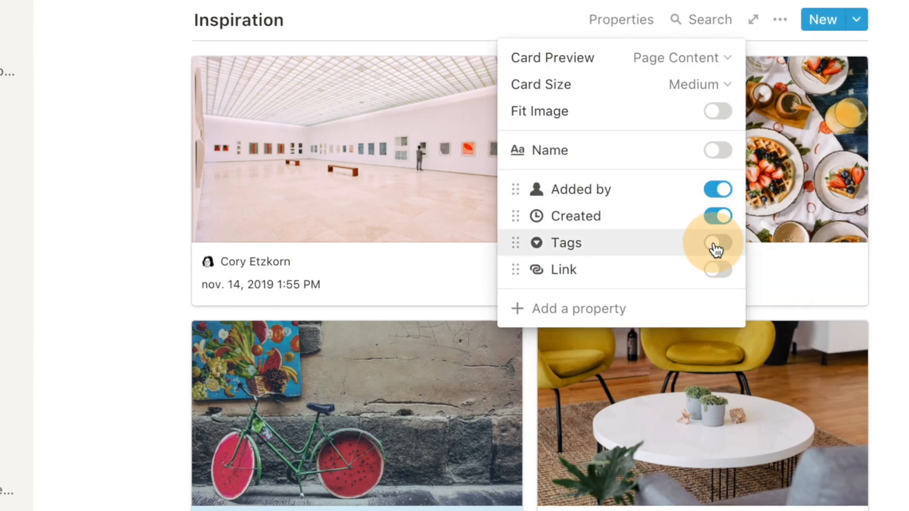
pyautogui.click(715, 246)
pyautogui.click(718, 190)
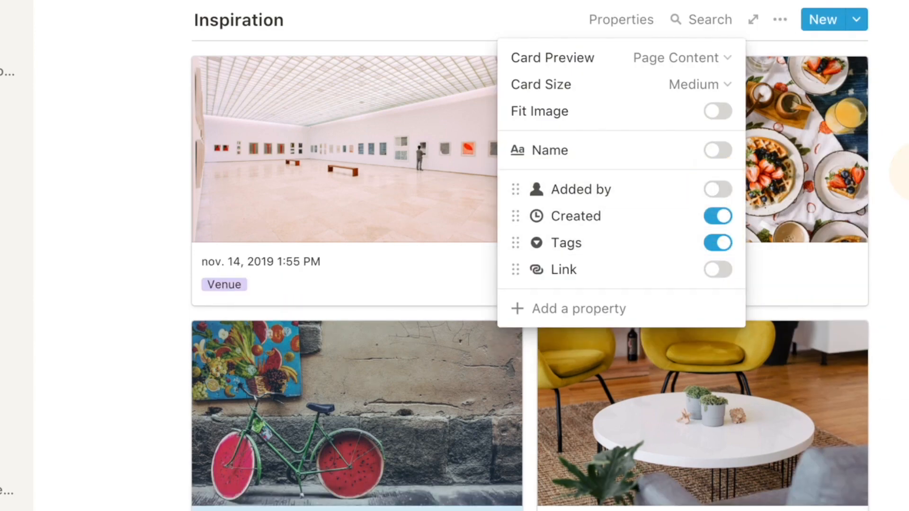
pyautogui.click(782, 181)
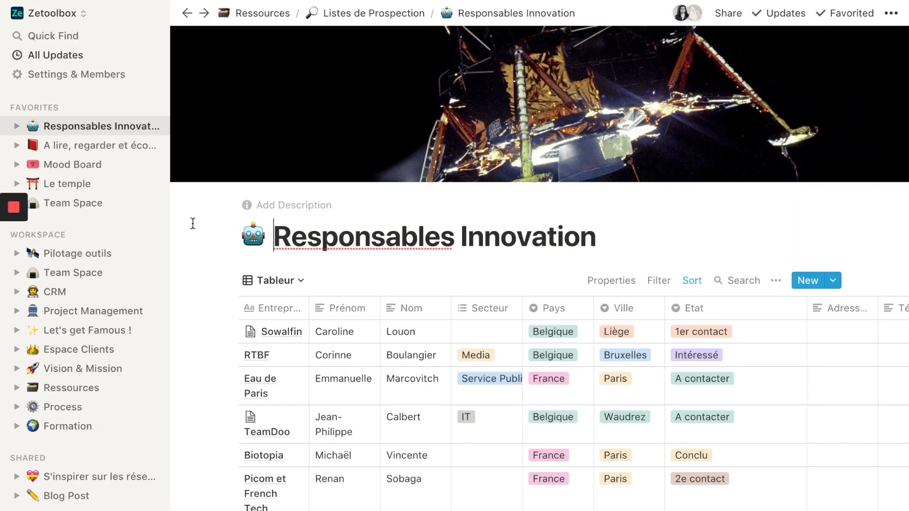
# - Switch the Responsables Innovation database from its Tableur view to the Kanban view and look over the columns
pyautogui.click(282, 281)
pyautogui.click(284, 328)
pyautogui.scroll(-3, 284, 327)
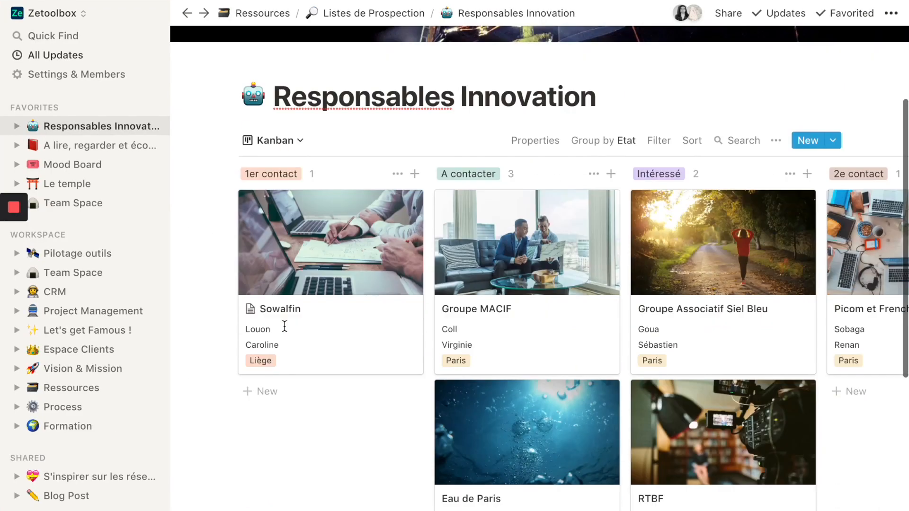
pyautogui.hscroll(3, 285, 326)
# - Open the "A lire, regarder et écouter" page and switch the Media database to its Calendrier view
pyautogui.click(66, 145)
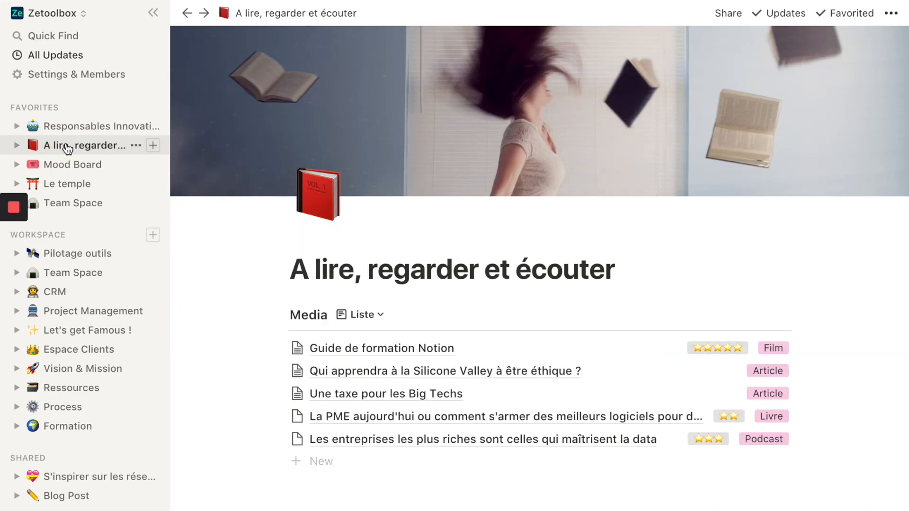
pyautogui.click(370, 315)
pyautogui.click(368, 361)
pyautogui.scroll(-5, 384, 373)
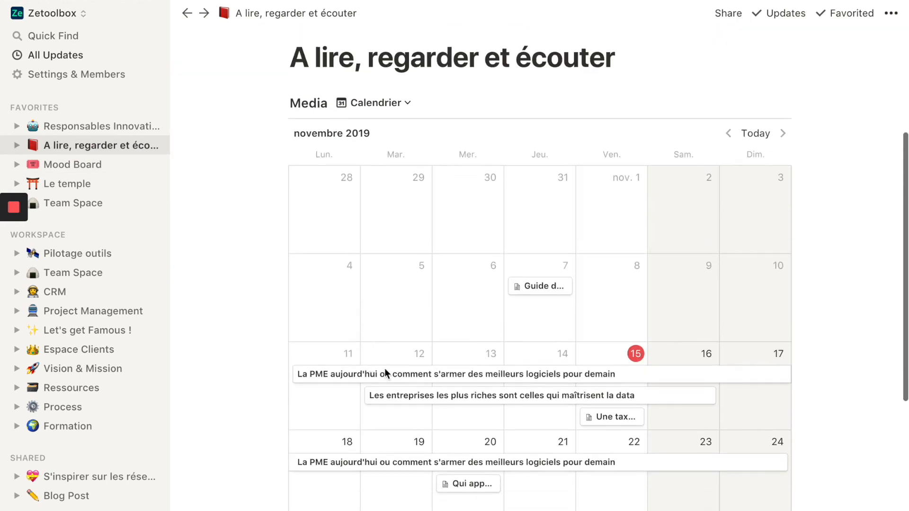
# - Open the Mood Board page and add a List view to the Inspiration database
pyautogui.click(125, 164)
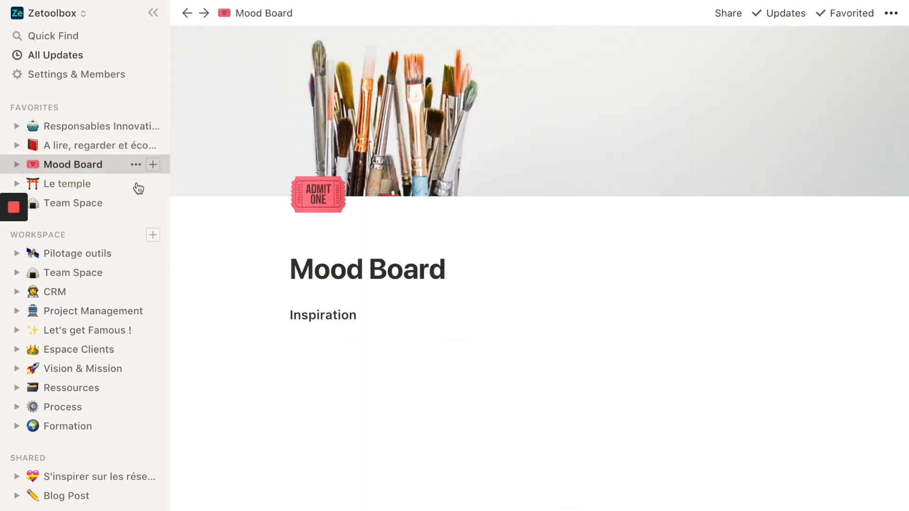
pyautogui.click(400, 314)
pyautogui.click(390, 430)
pyautogui.press('Return')
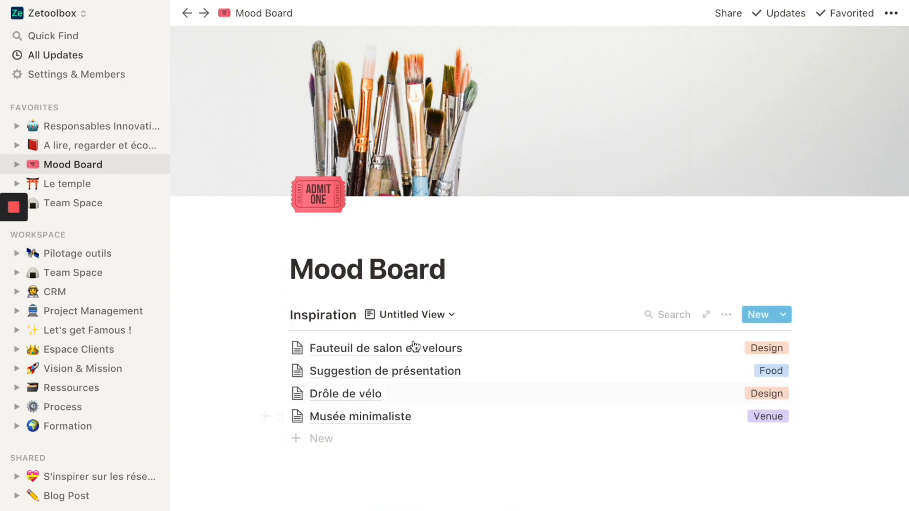
# - Rename the Inspiration database's untitled list view as "Liste"
pyautogui.click(445, 314)
pyautogui.click(474, 363)
pyautogui.write('Li')
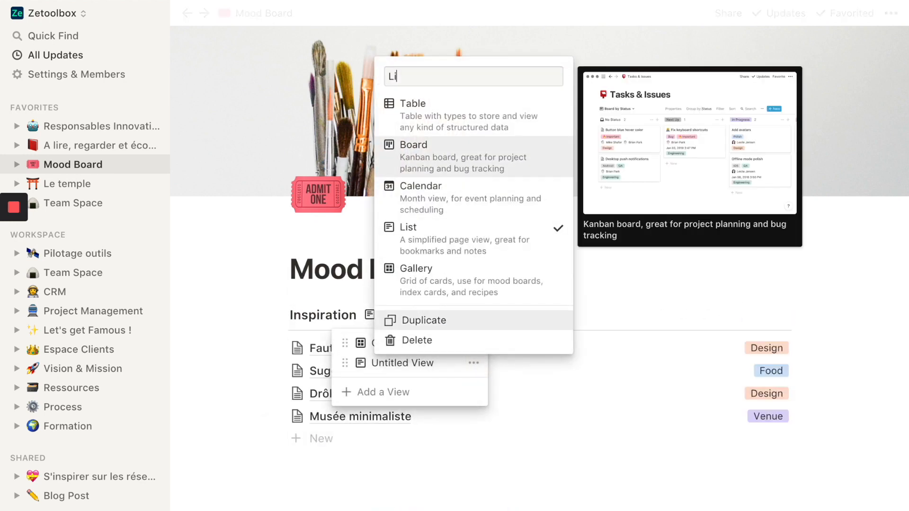
pyautogui.write('ste')
pyautogui.press('Return')
pyautogui.click(242, 270)
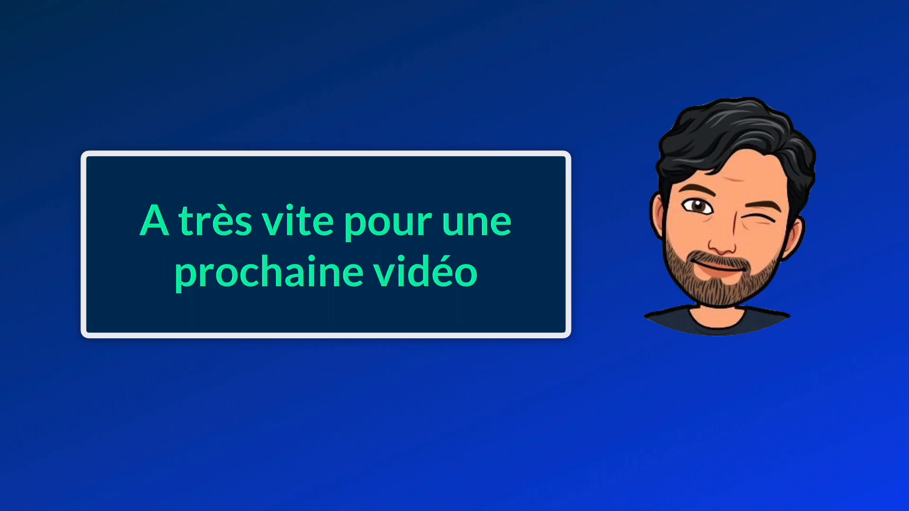